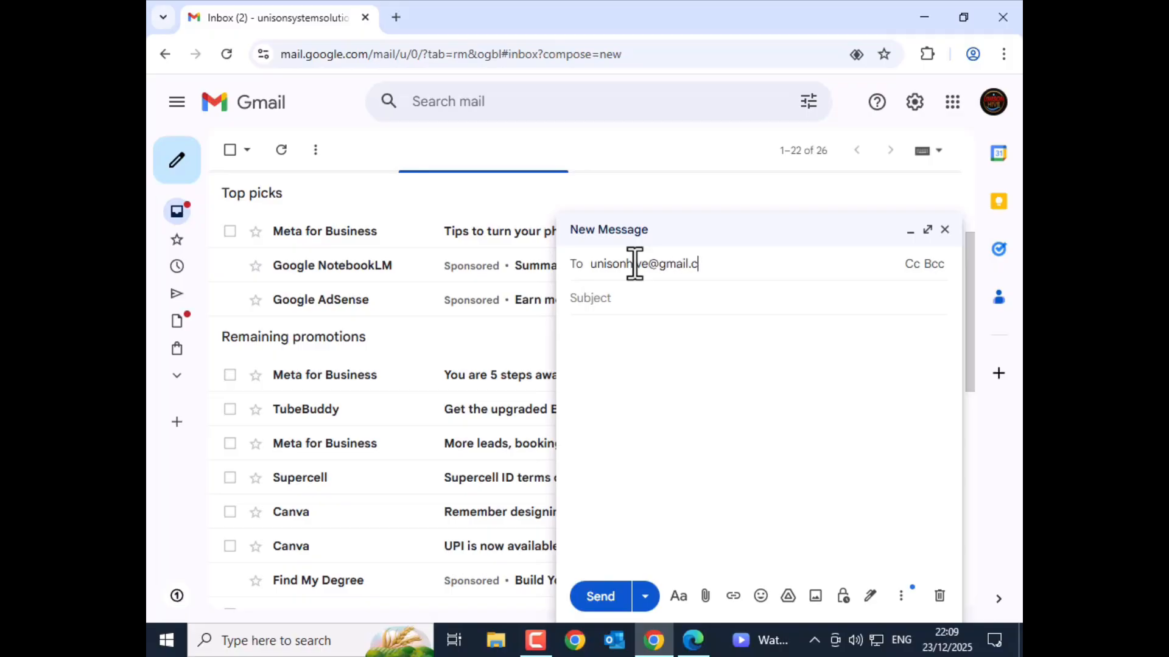
Fill in the second test account as recipient from the suggestion list, then go to the Subject line
{"action": "type", "text": "om"}
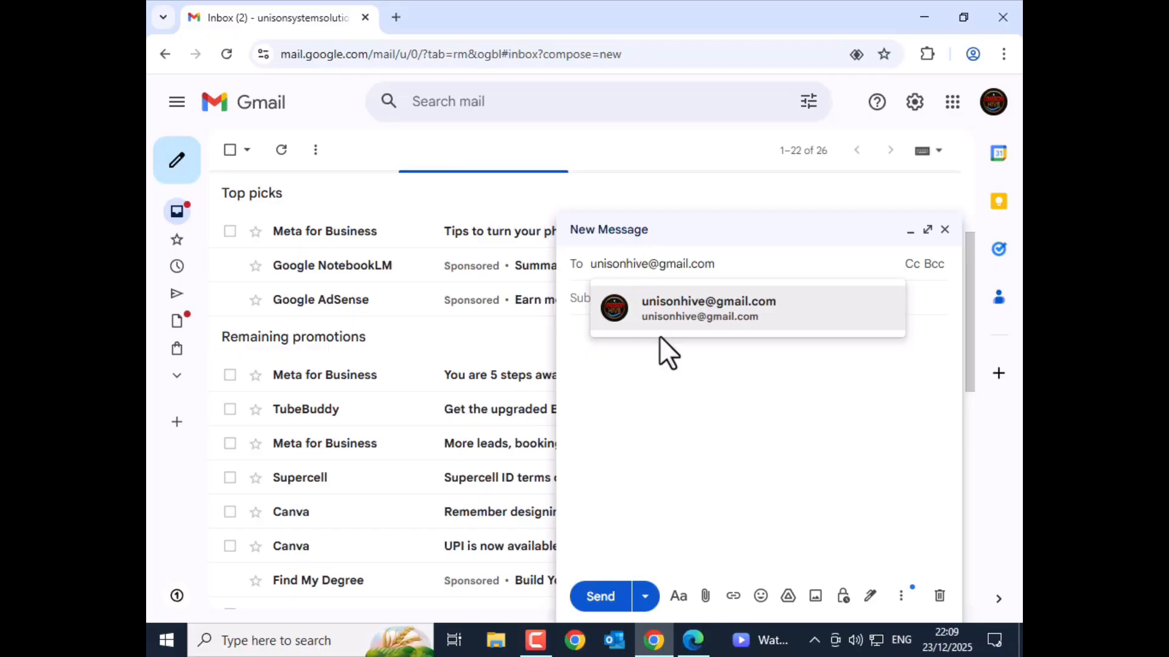
{"action": "left_click", "coordinate": [647, 314]}
{"action": "left_click", "coordinate": [595, 309]}
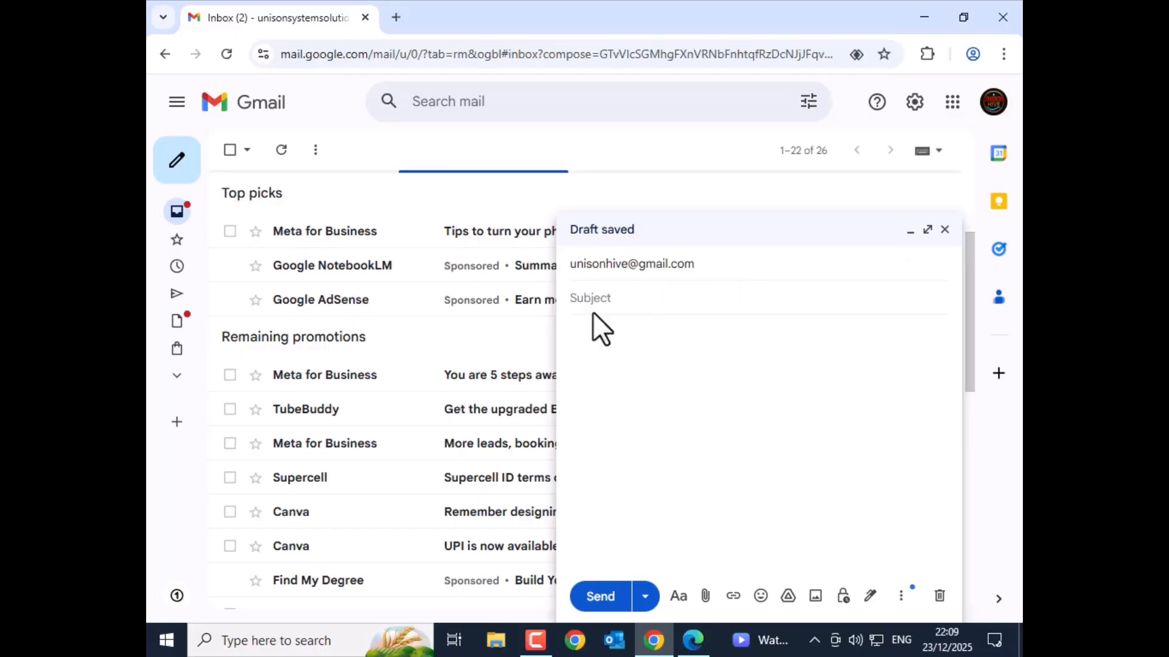
Give the message subject 'test' and body 'hi,', then send it
{"action": "type", "text": "test"}
{"action": "key", "text": "Tab"}
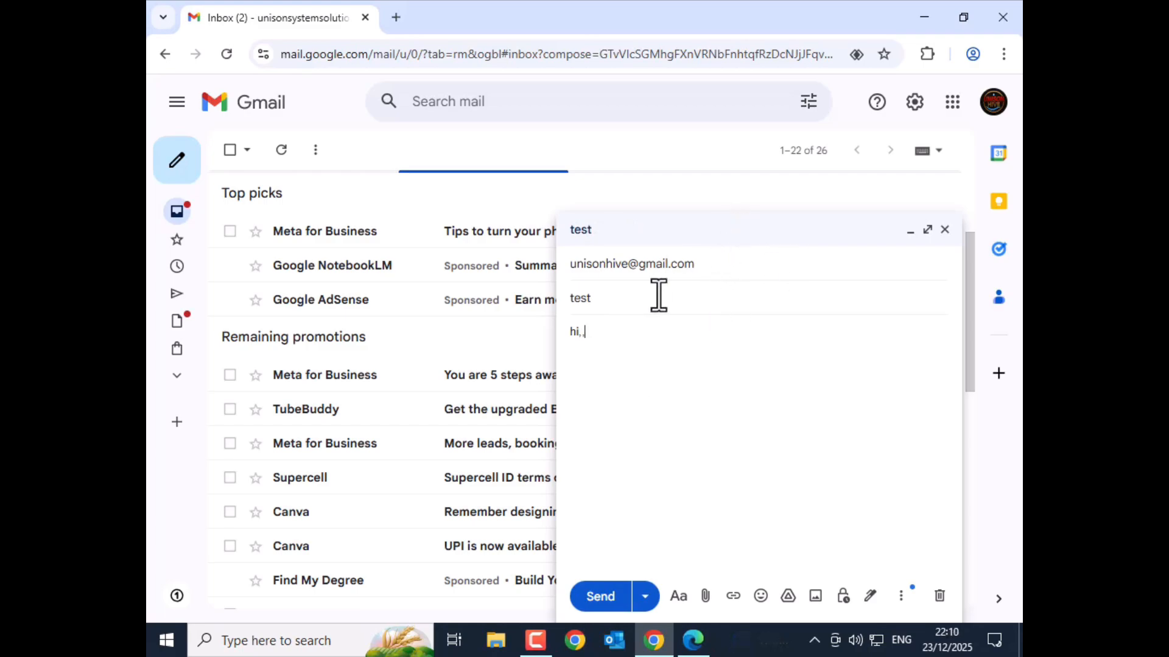
{"action": "left_click", "coordinate": [602, 598]}
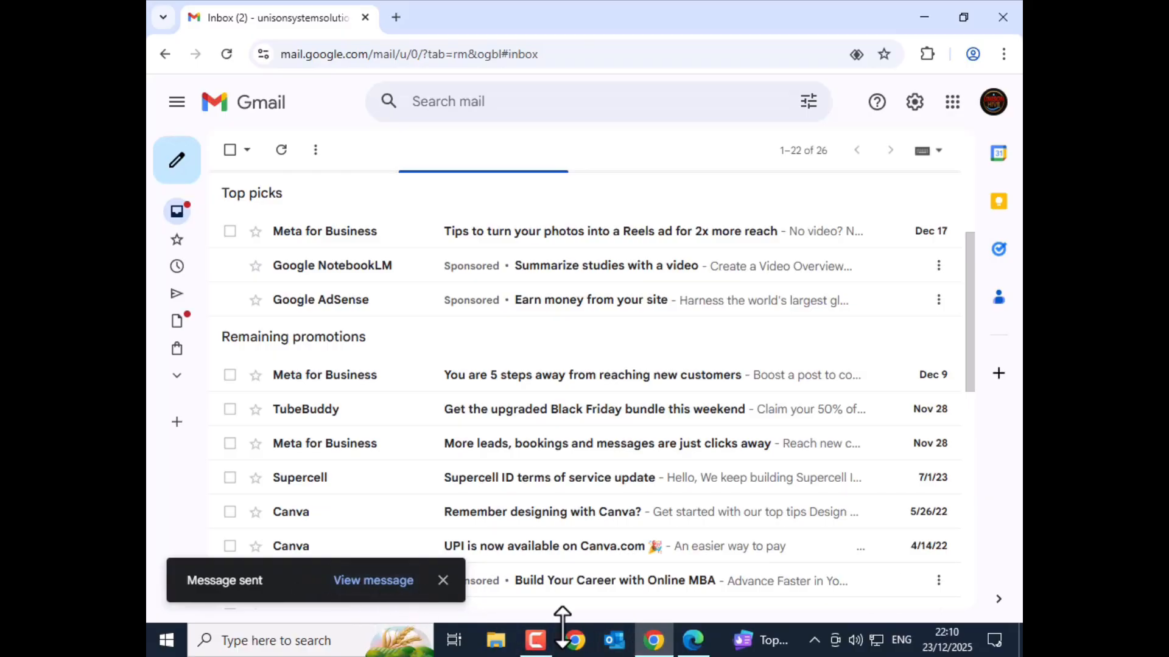
{"action": "left_click", "coordinate": [693, 640]}
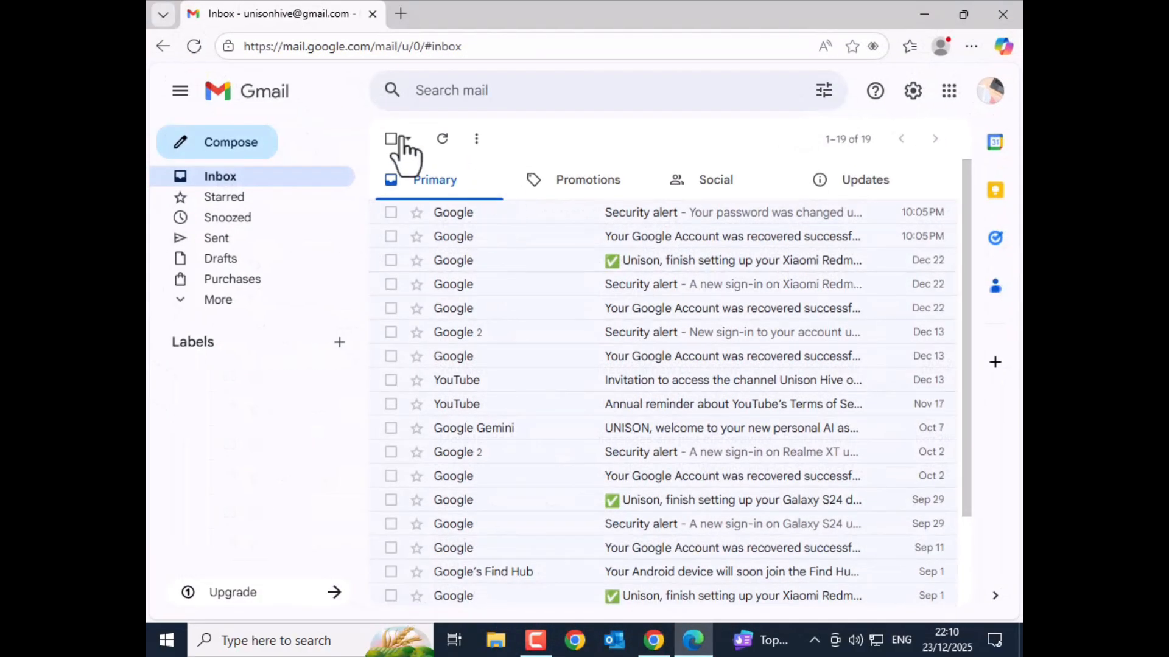
{"action": "left_click", "coordinate": [205, 58]}
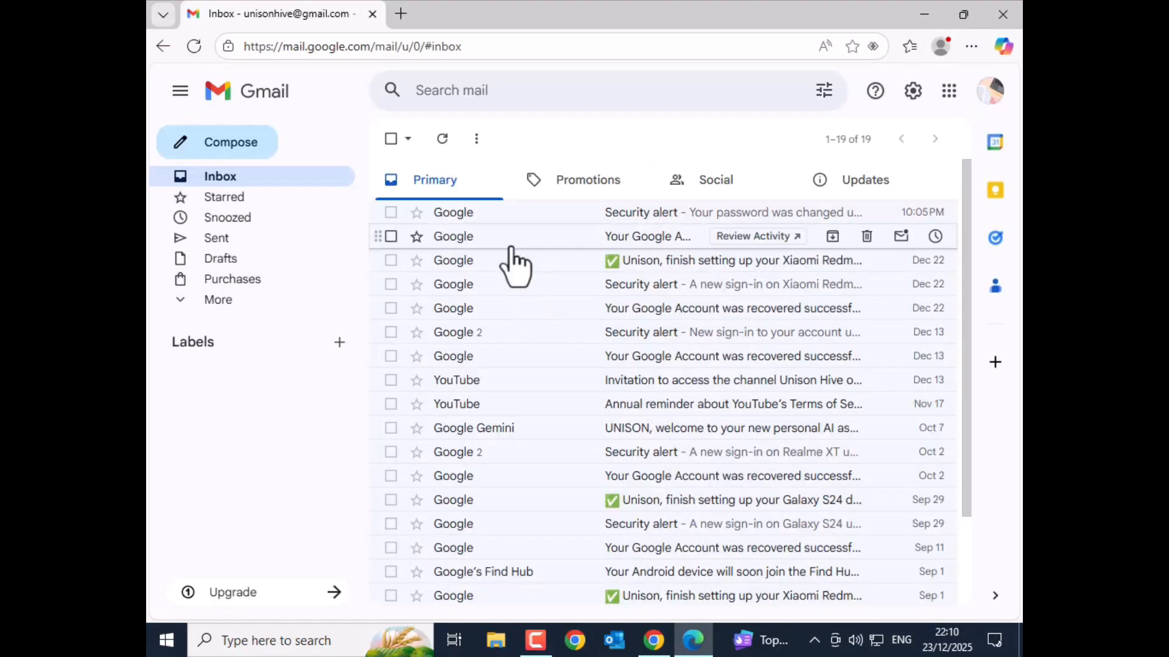
{"action": "scroll", "coordinate": [512, 246], "scroll_direction": "down", "scroll_amount": 2}
{"action": "scroll", "coordinate": [511, 247], "scroll_direction": "up", "scroll_amount": 2}
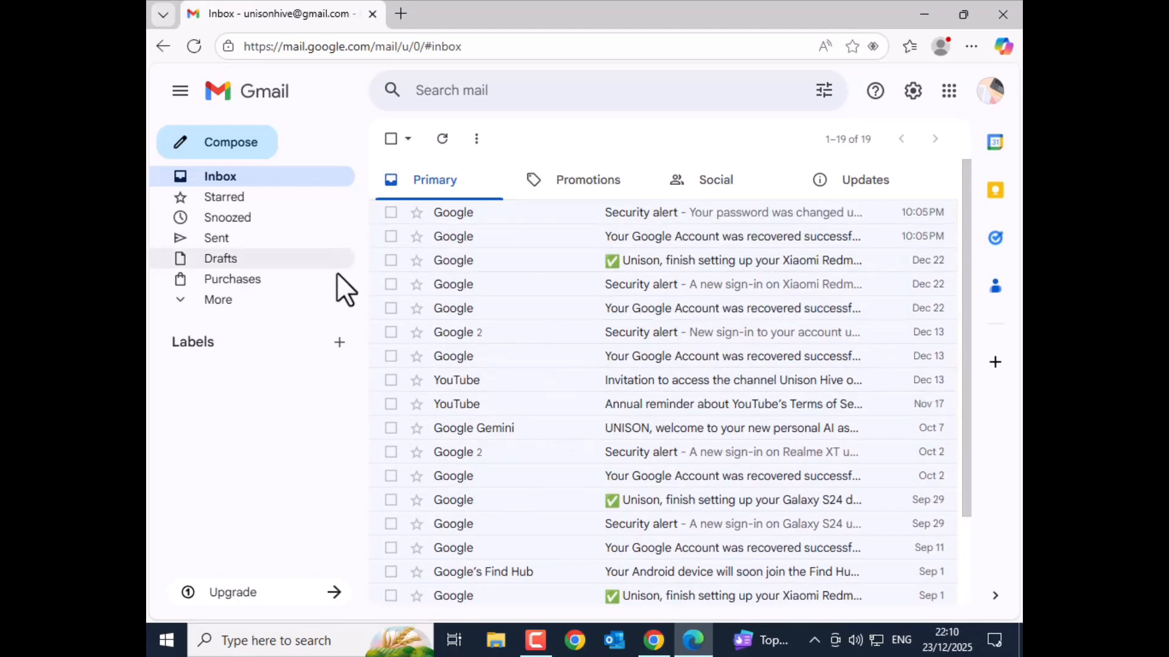
{"action": "left_click", "coordinate": [222, 301]}
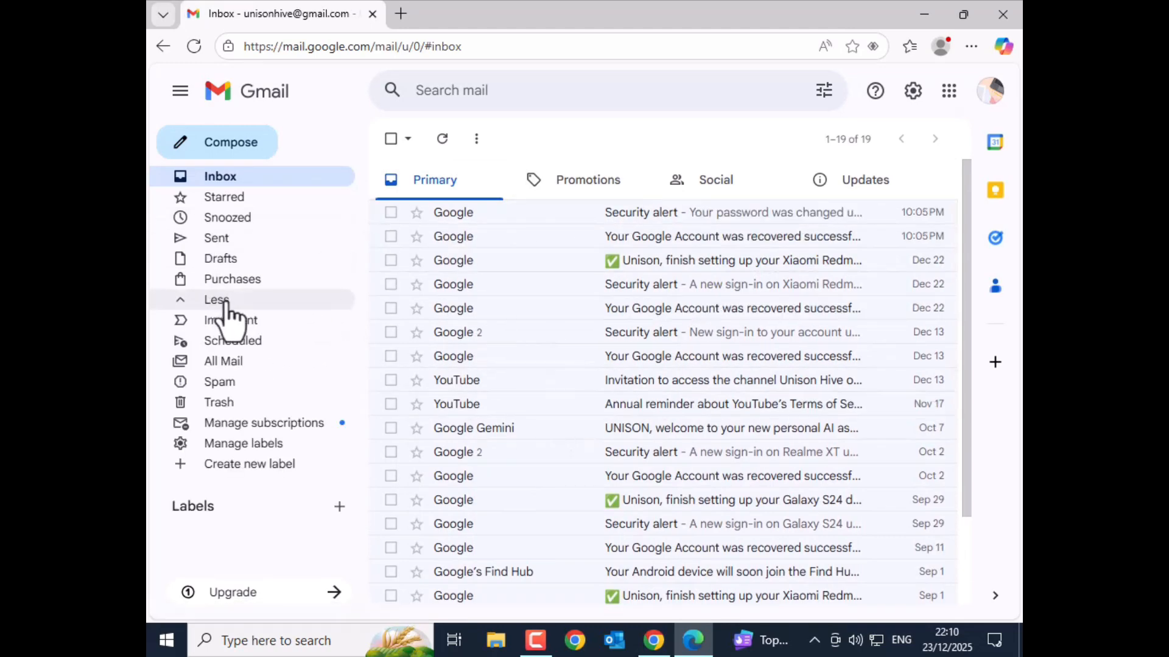
{"action": "left_click", "coordinate": [228, 364]}
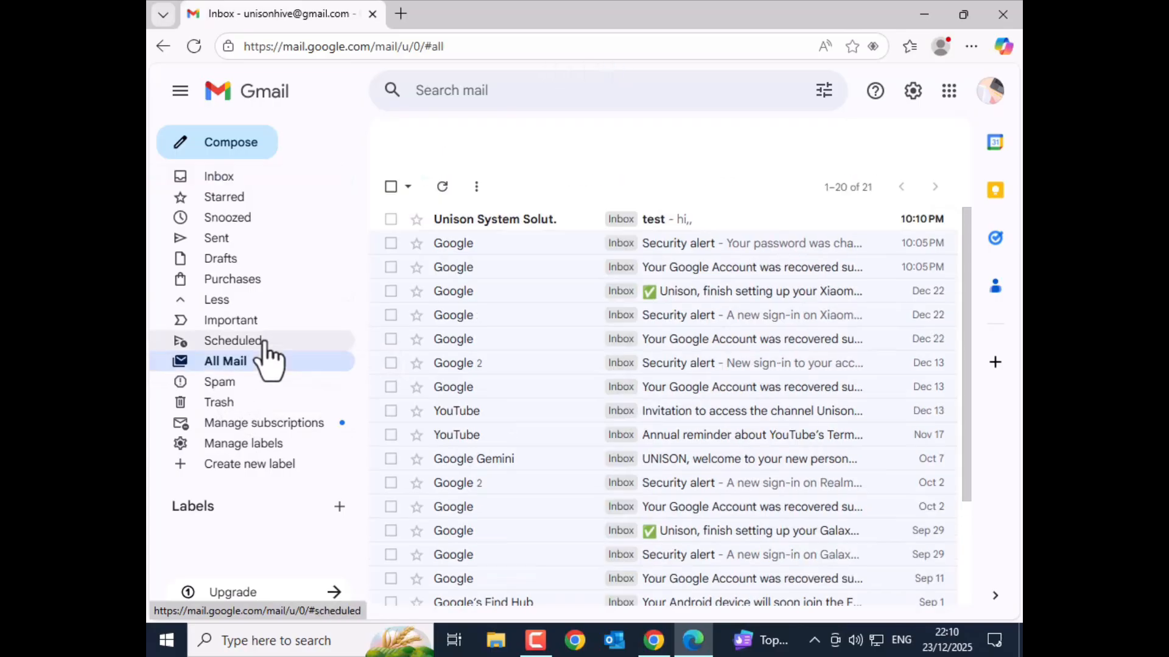
{"action": "left_click", "coordinate": [521, 221]}
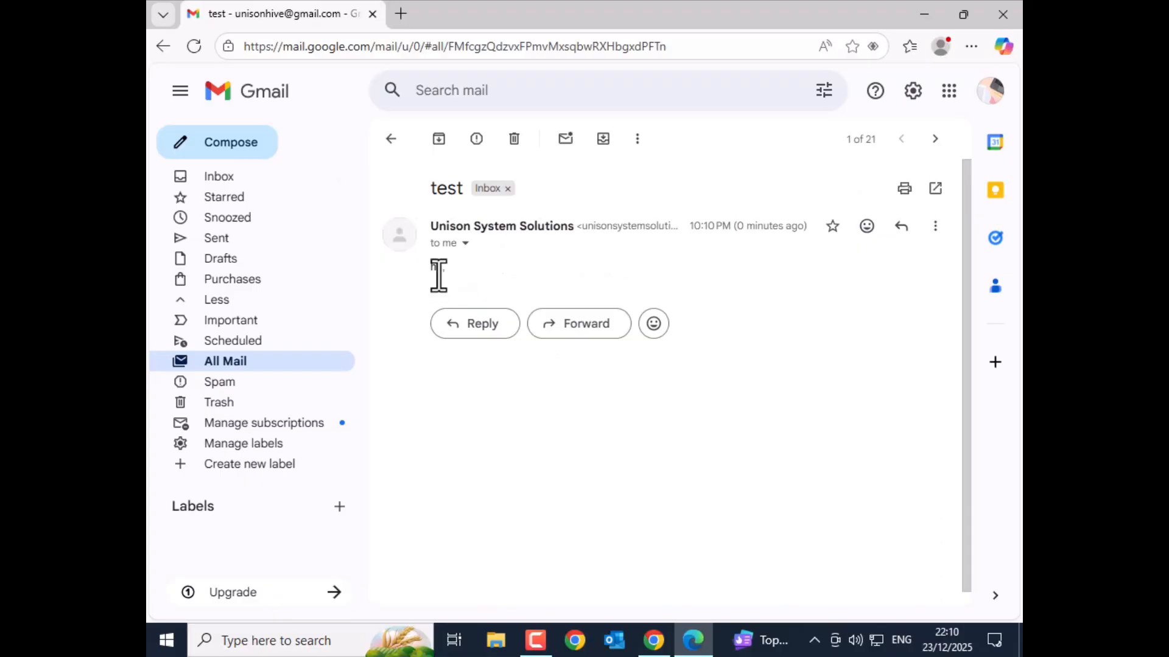
{"action": "left_click", "coordinate": [390, 138]}
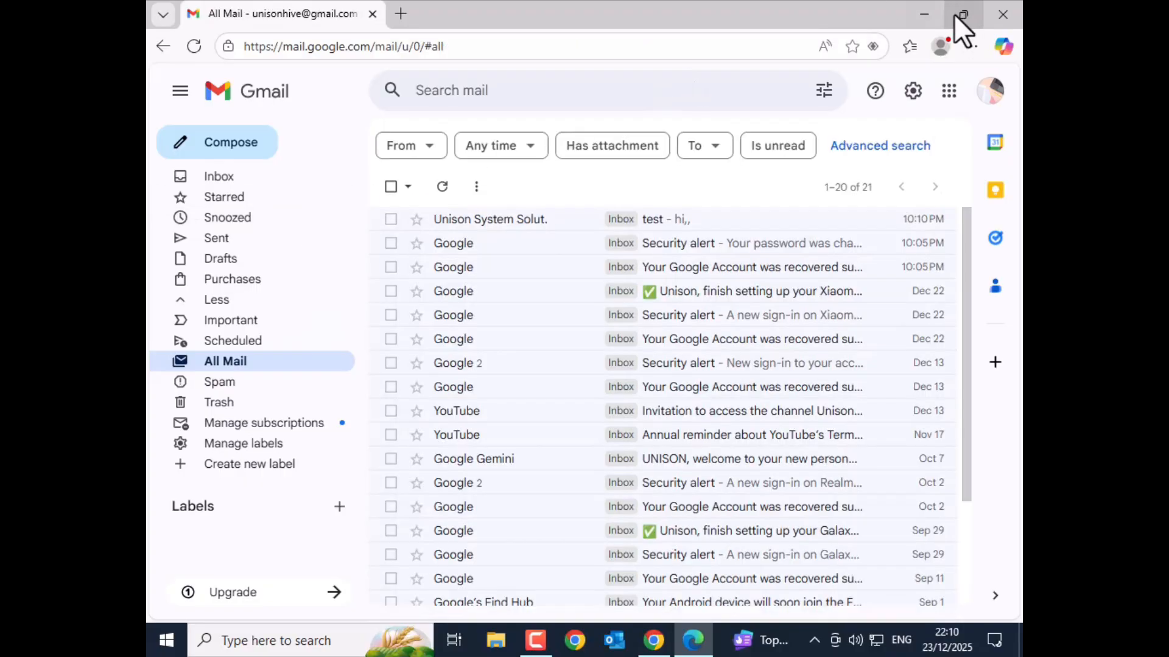
{"action": "left_click", "coordinate": [921, 16]}
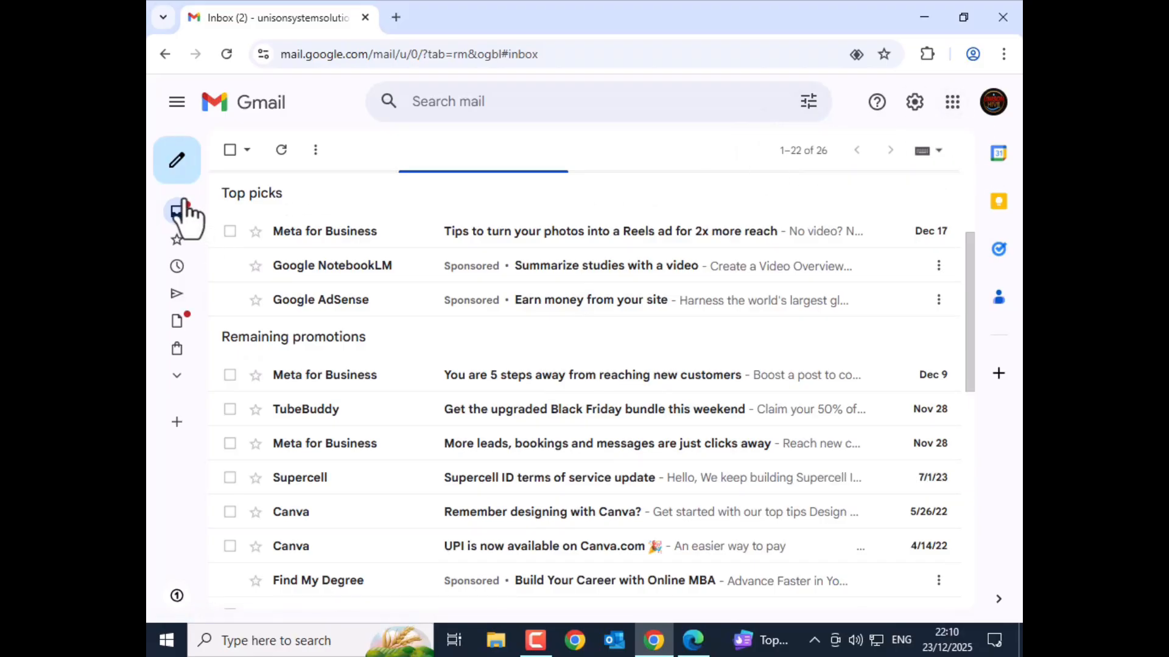
Compose to the second account's address, subject 'hi 2', body 'test mail 2', and send it
{"action": "left_click", "coordinate": [177, 161]}
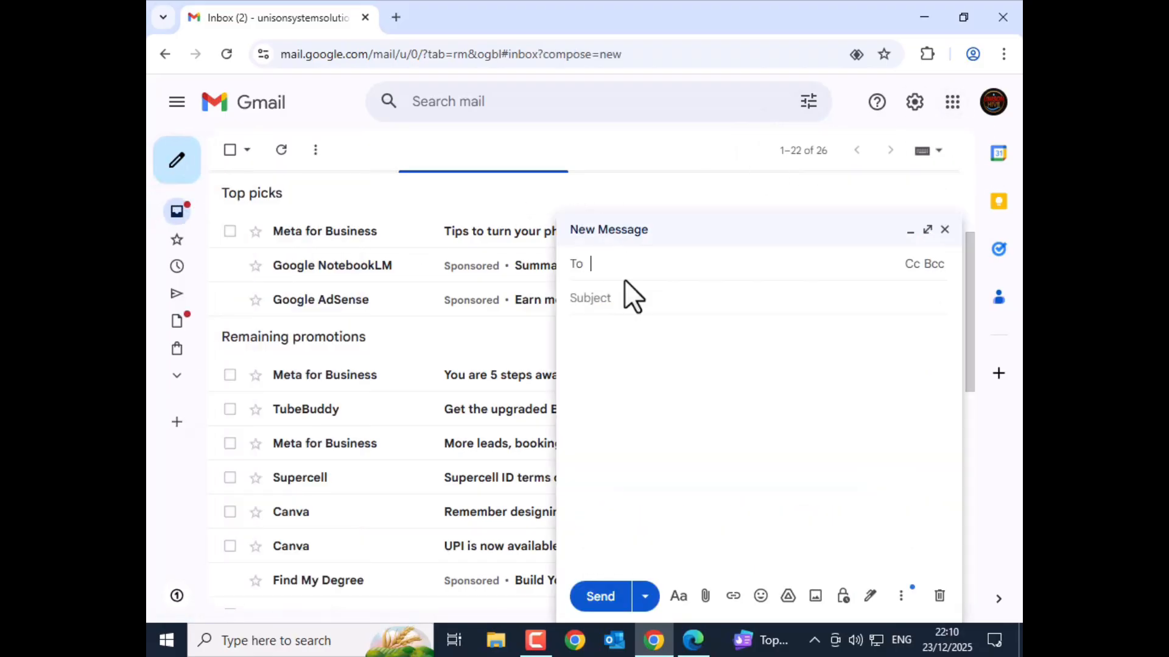
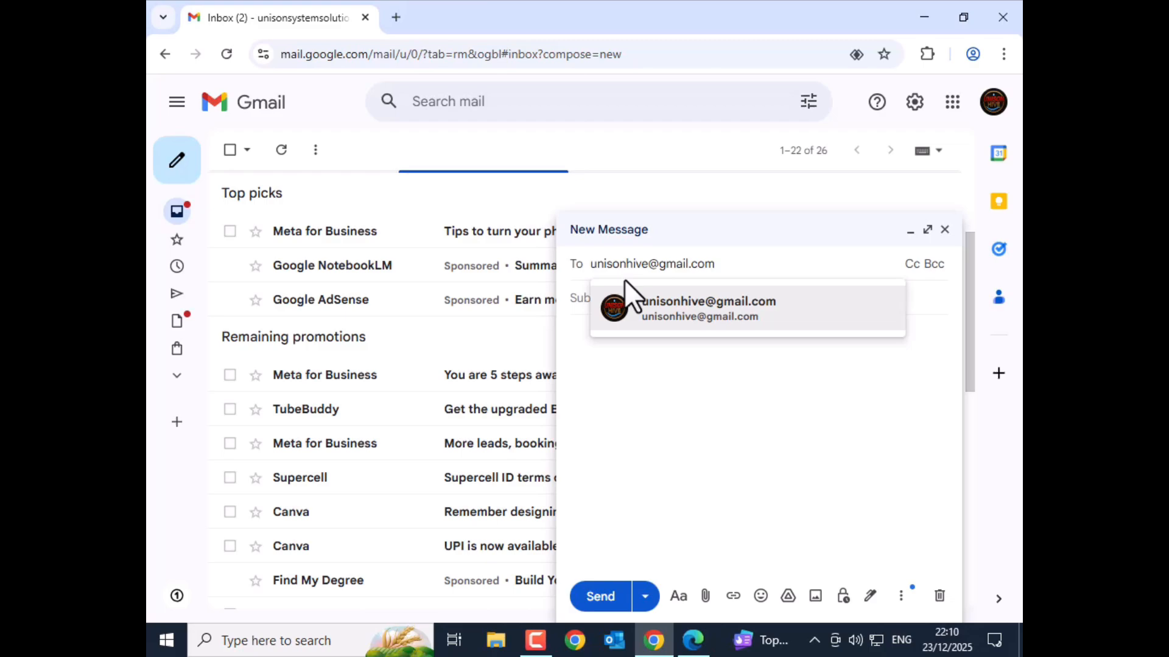
{"action": "left_click", "coordinate": [648, 314]}
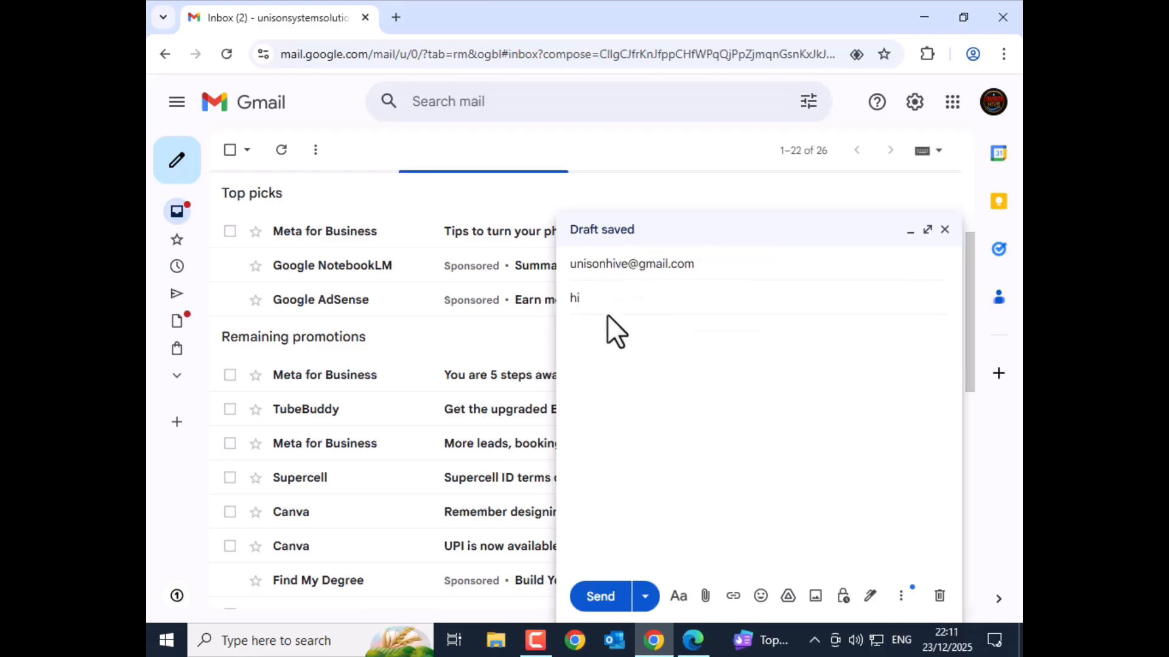
{"action": "key", "text": "Tab"}
{"action": "type", "text": "test mail 2"}
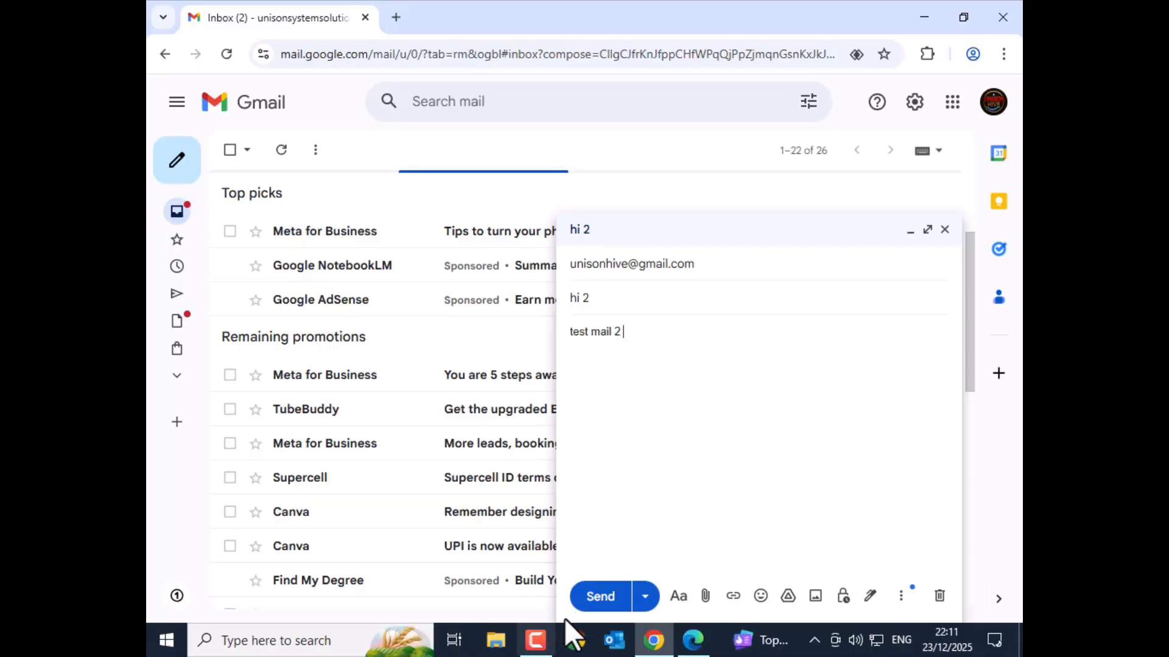
{"action": "left_click", "coordinate": [599, 602]}
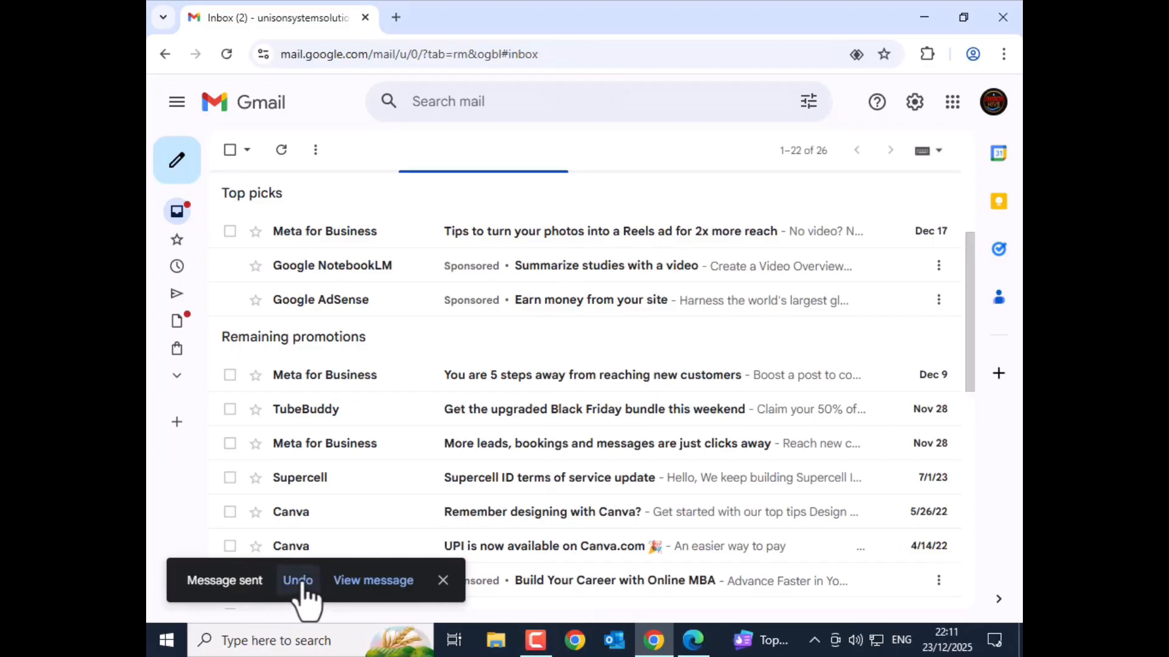
Undo the 'hi 2' send, confirm the recipient's All Mail shows only 'test', then return to the draft
{"action": "left_click", "coordinate": [301, 585]}
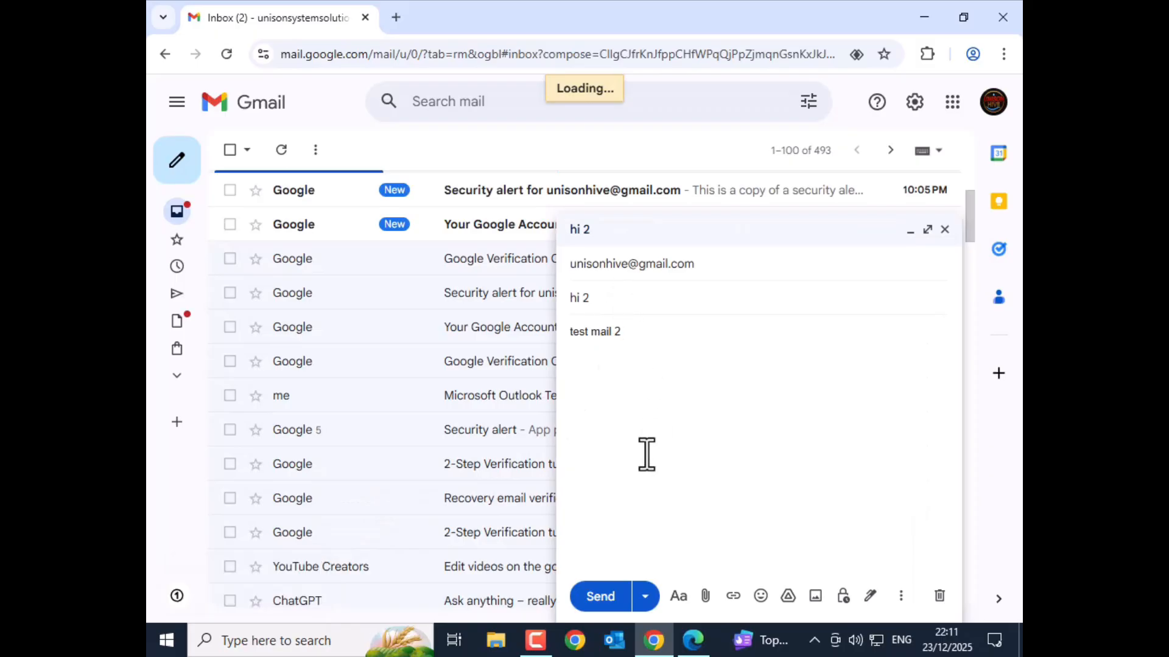
{"action": "left_click", "coordinate": [692, 640]}
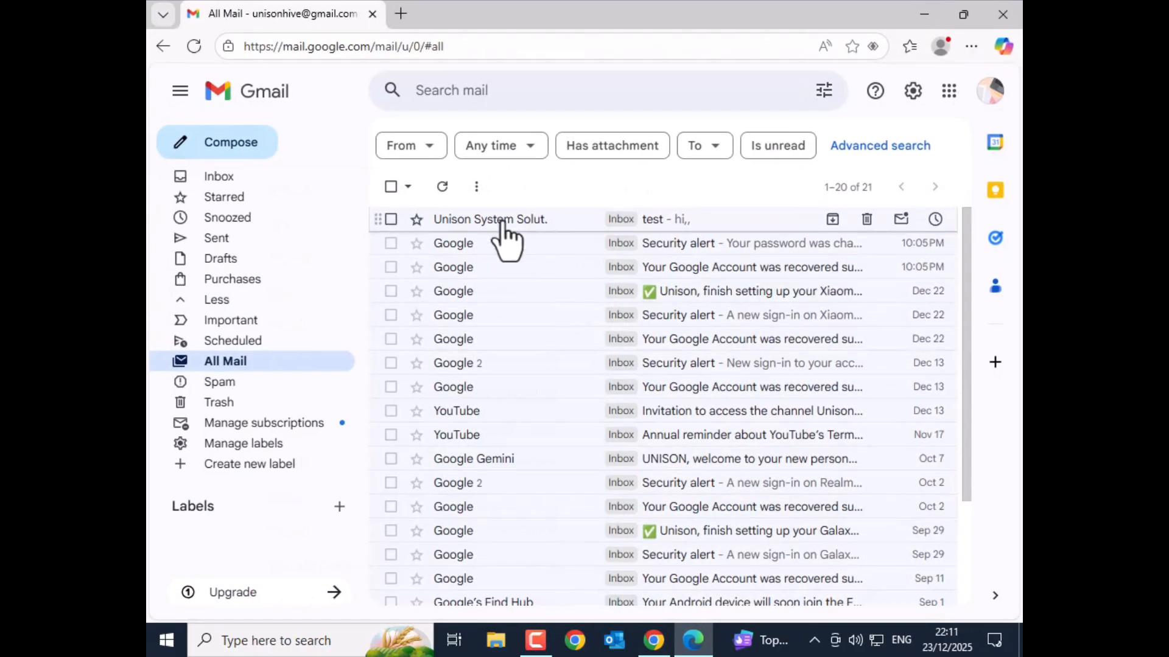
{"action": "left_click", "coordinate": [194, 46]}
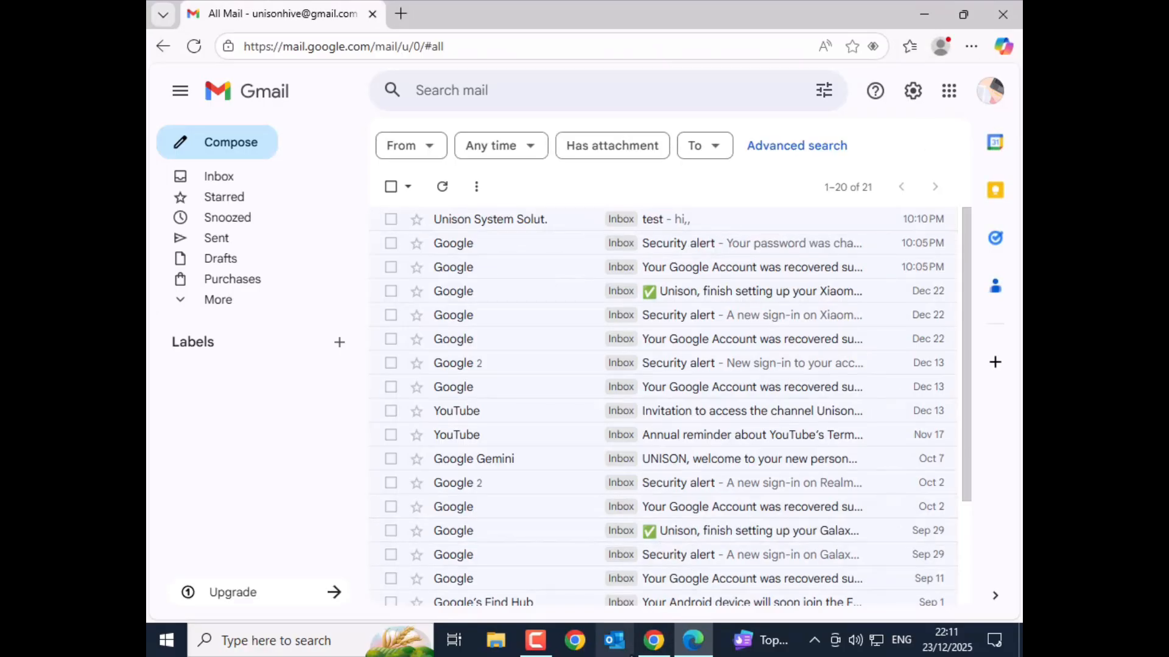
{"action": "left_click", "coordinate": [654, 641]}
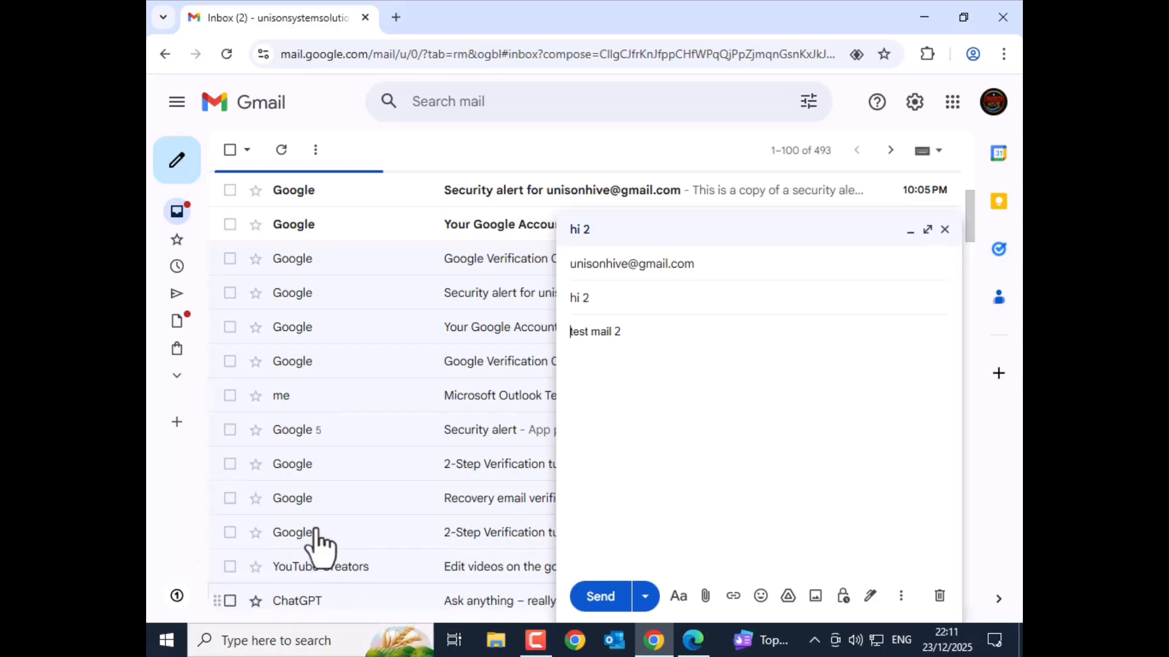
Close the restored draft and open Gmail's full settings page
{"action": "left_click", "coordinate": [944, 231]}
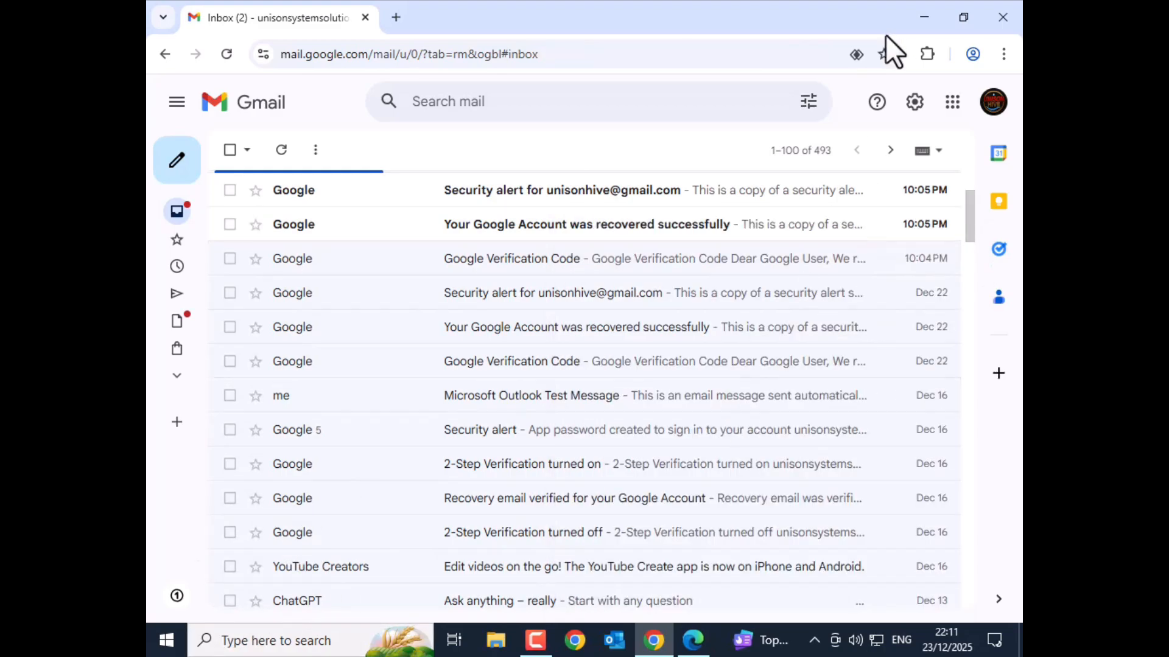
{"action": "left_click", "coordinate": [915, 102]}
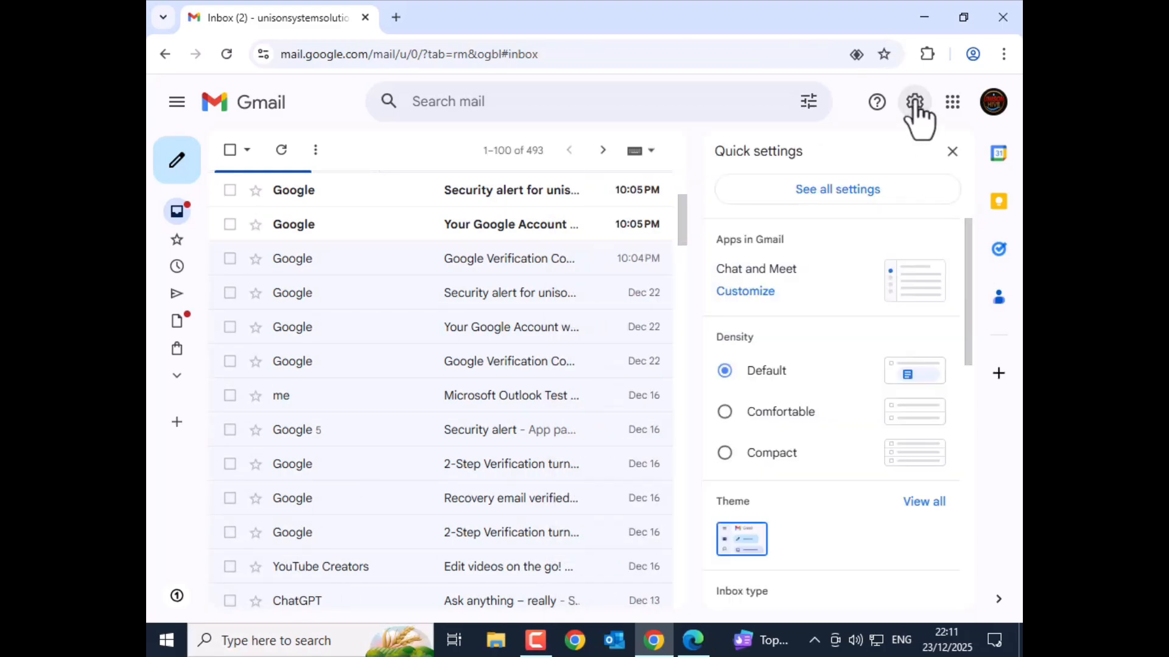
{"action": "left_click", "coordinate": [827, 191]}
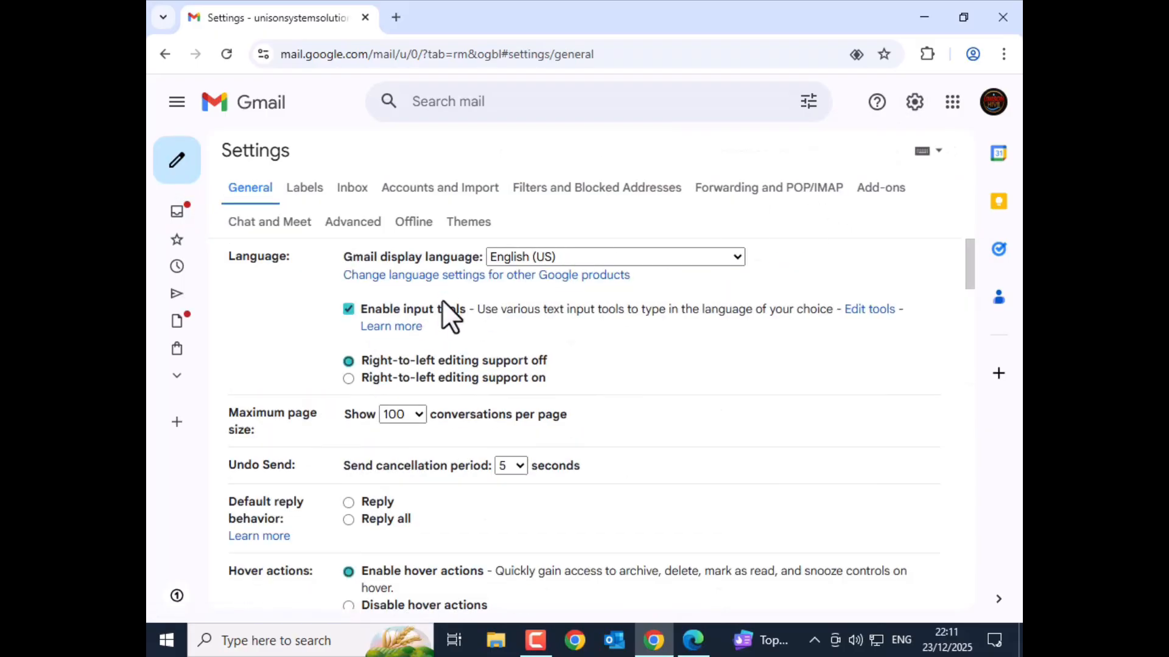
{"action": "scroll", "coordinate": [442, 304], "scroll_direction": "down", "scroll_amount": 5}
{"action": "scroll", "coordinate": [440, 318], "scroll_direction": "down", "scroll_amount": 10}
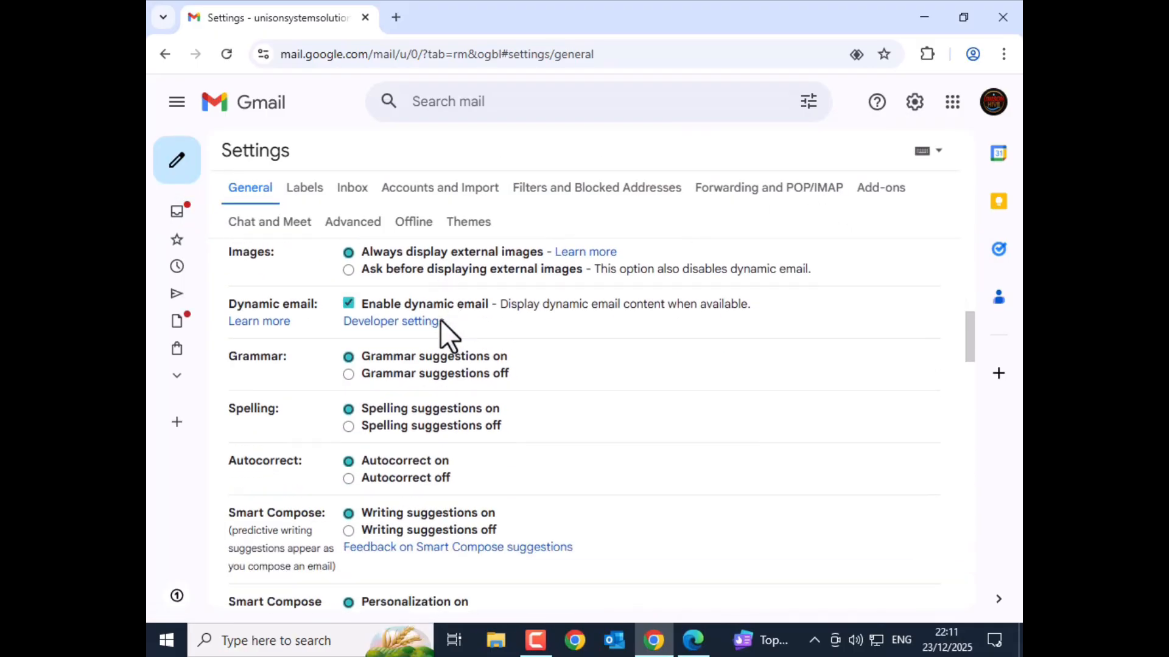
{"action": "scroll", "coordinate": [440, 319], "scroll_direction": "up", "scroll_amount": 15}
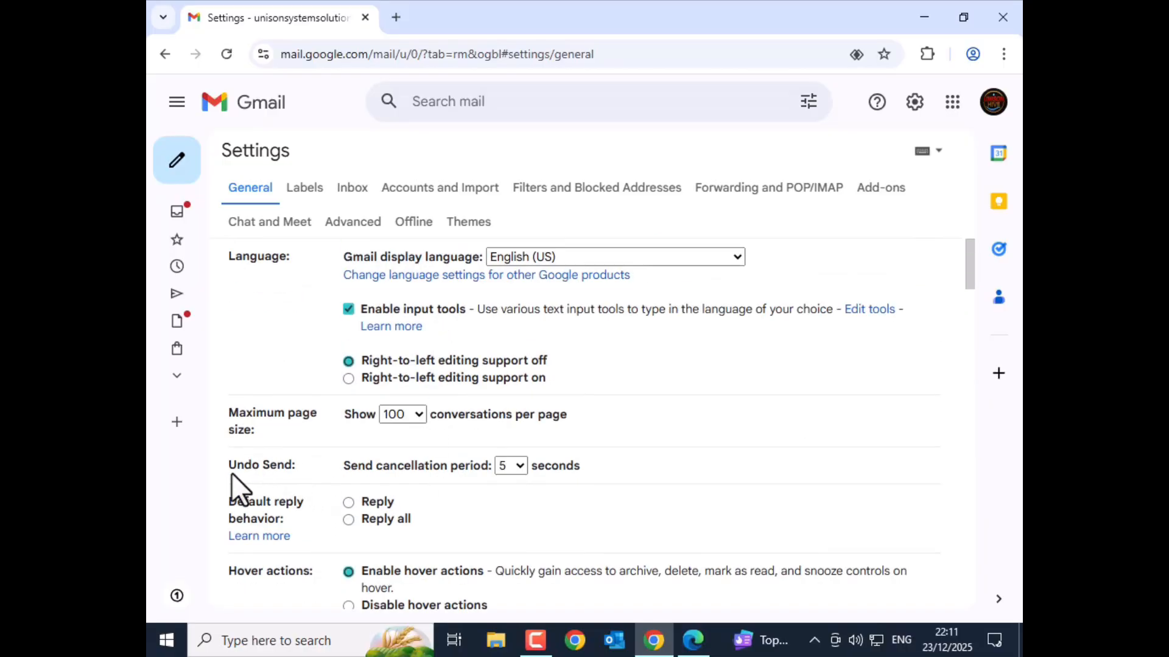
Set the Undo Send cancellation period to 30 seconds and save the changes
{"action": "left_click", "coordinate": [505, 467]}
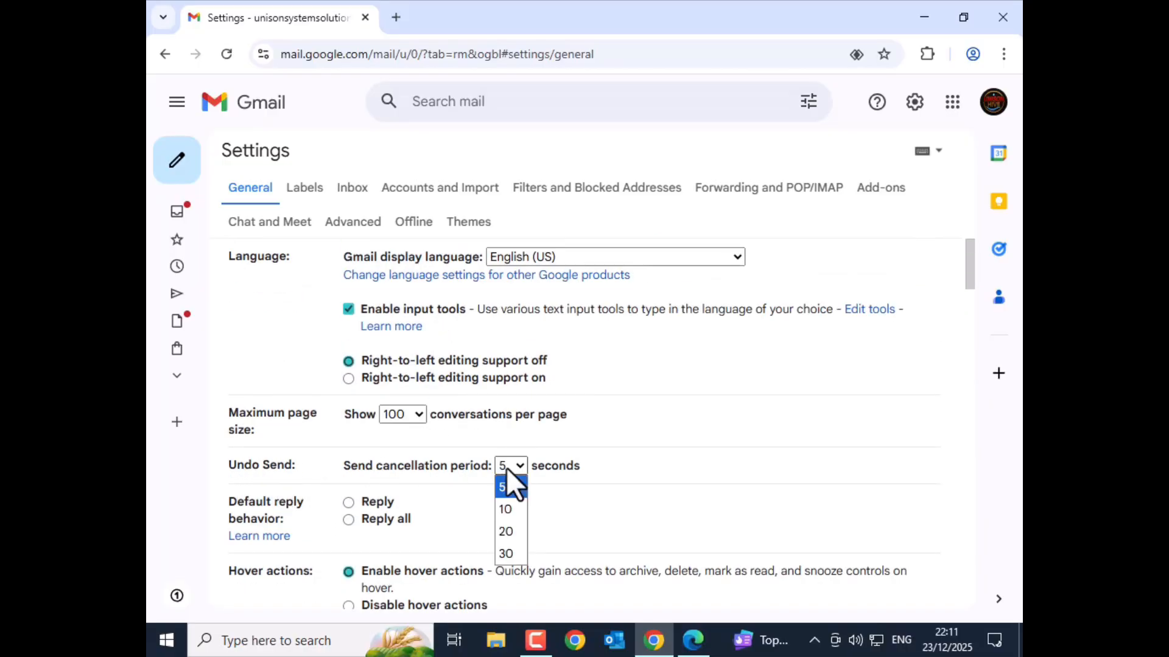
{"action": "left_click", "coordinate": [510, 554]}
{"action": "scroll", "coordinate": [508, 483], "scroll_direction": "down", "scroll_amount": 8}
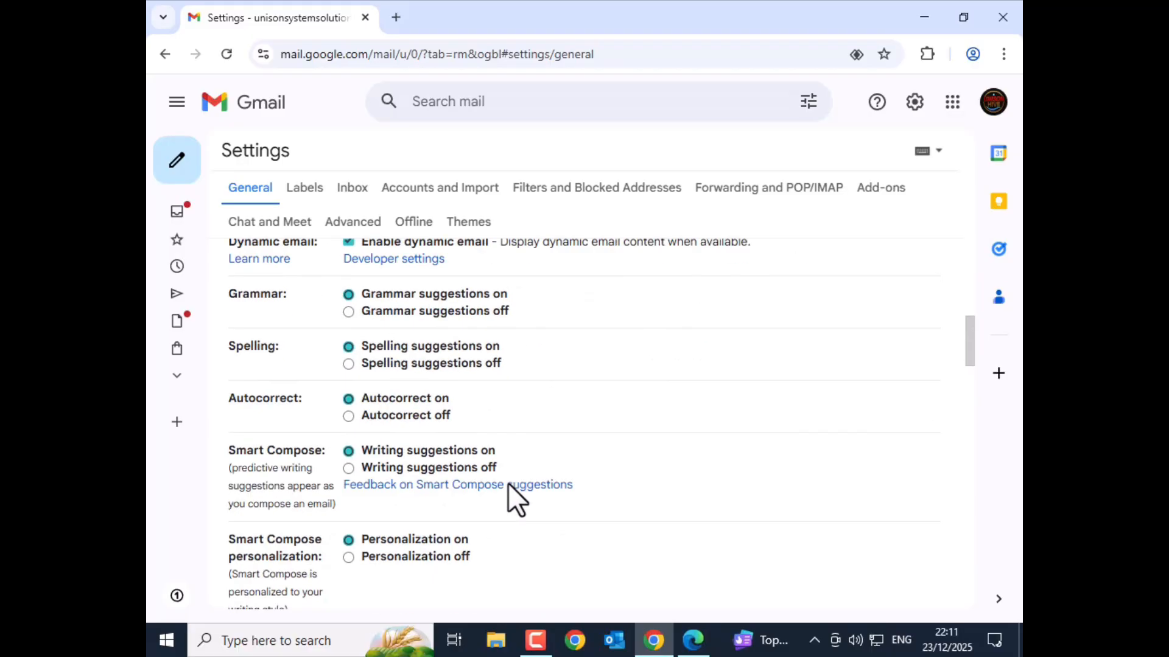
{"action": "scroll", "coordinate": [508, 484], "scroll_direction": "down", "scroll_amount": 20}
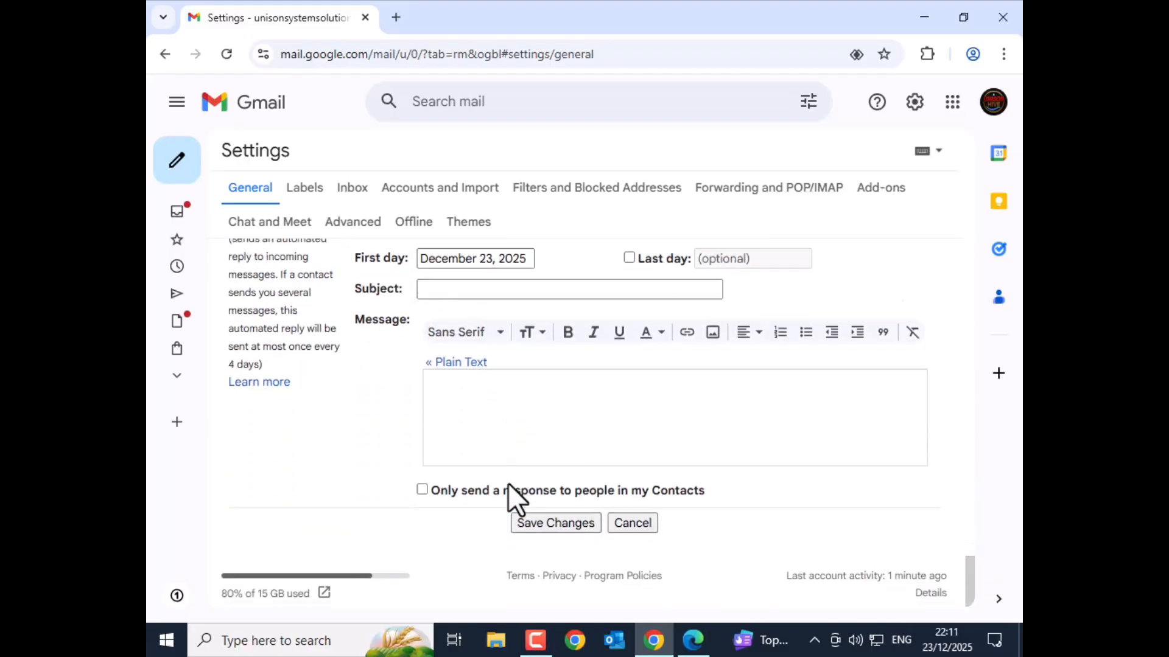
{"action": "left_click", "coordinate": [532, 520]}
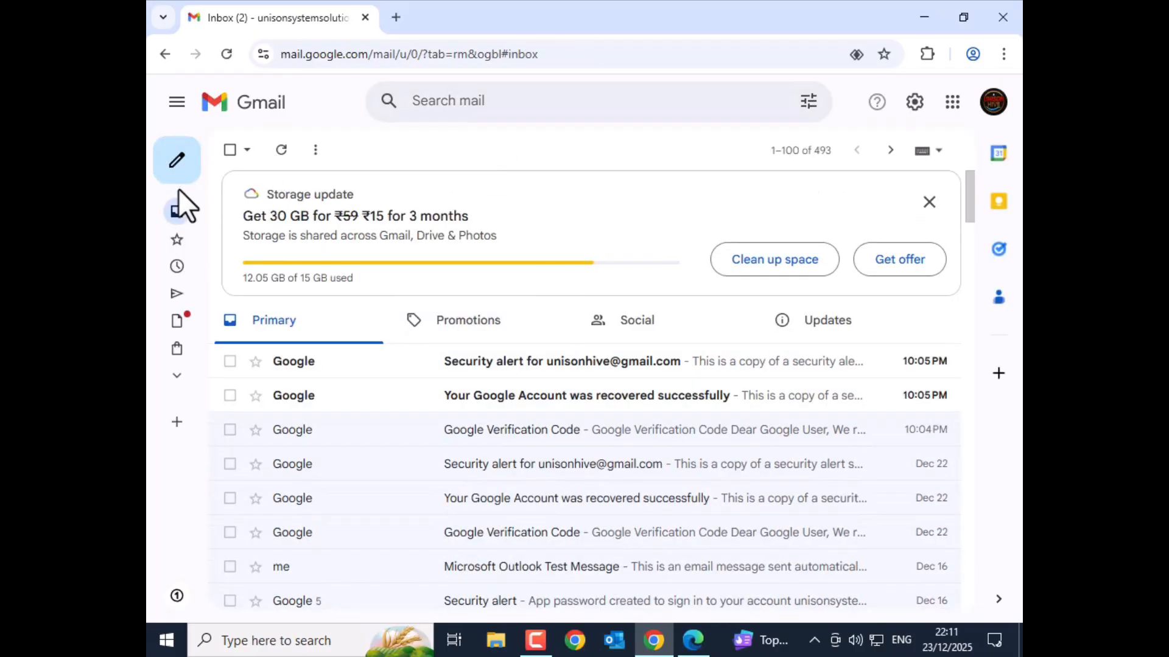
Send a message to the suggested test contact with subject hi22323 and body 'fasdfdsg'
{"action": "left_click", "coordinate": [181, 163]}
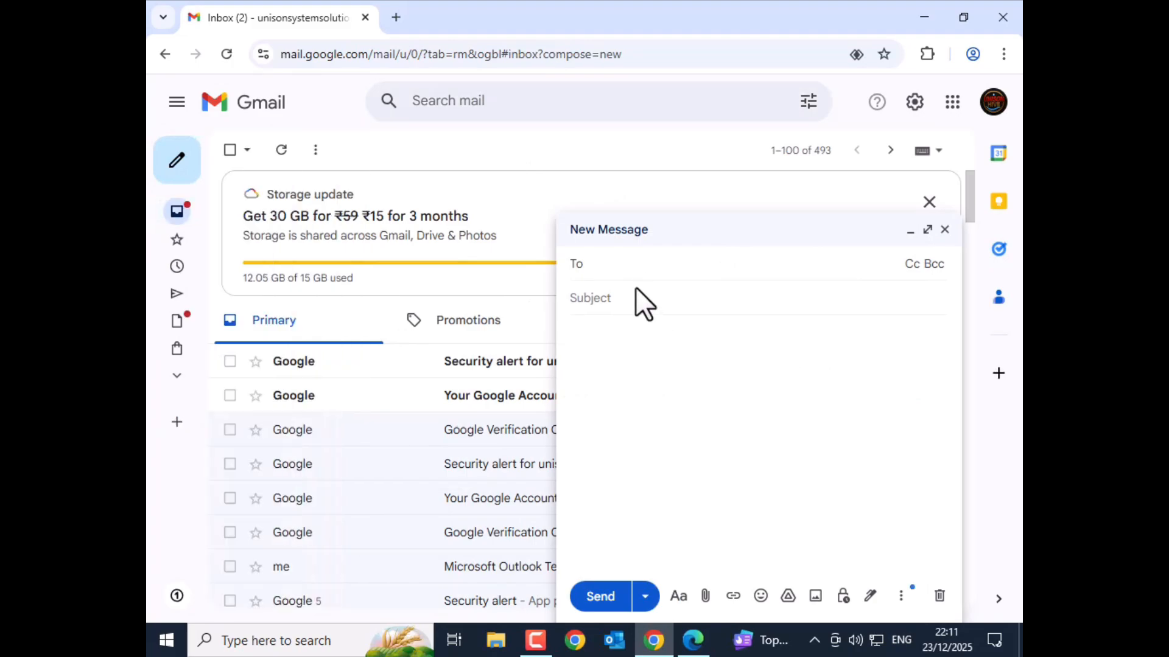
{"action": "type", "text": "unison"}
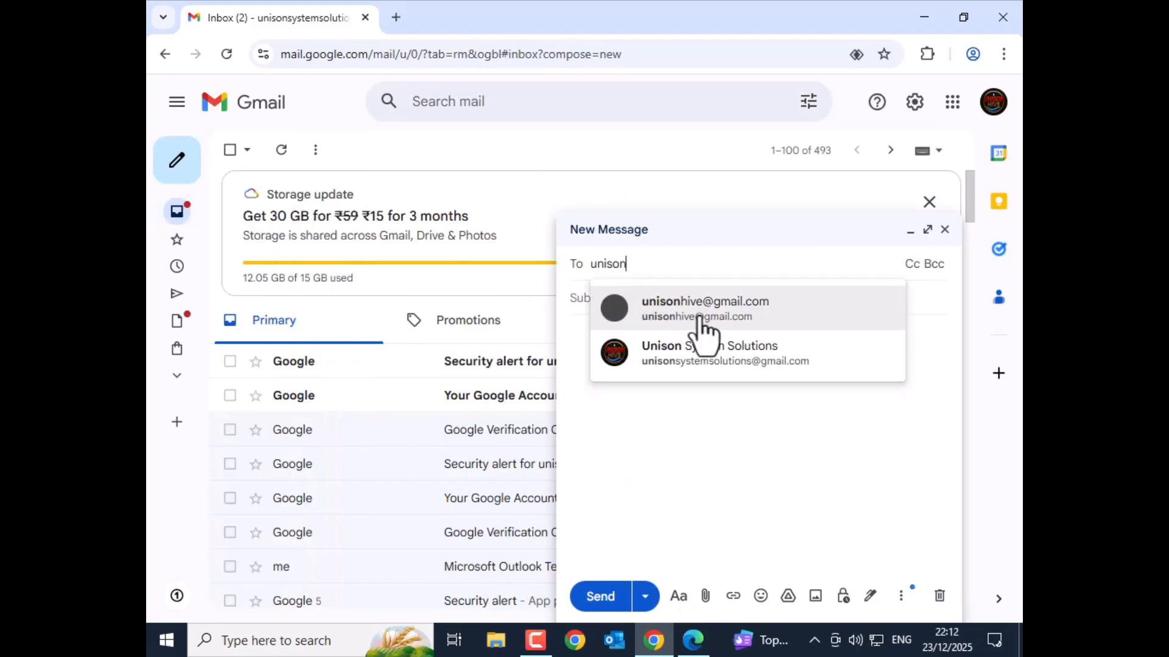
{"action": "left_click", "coordinate": [772, 317]}
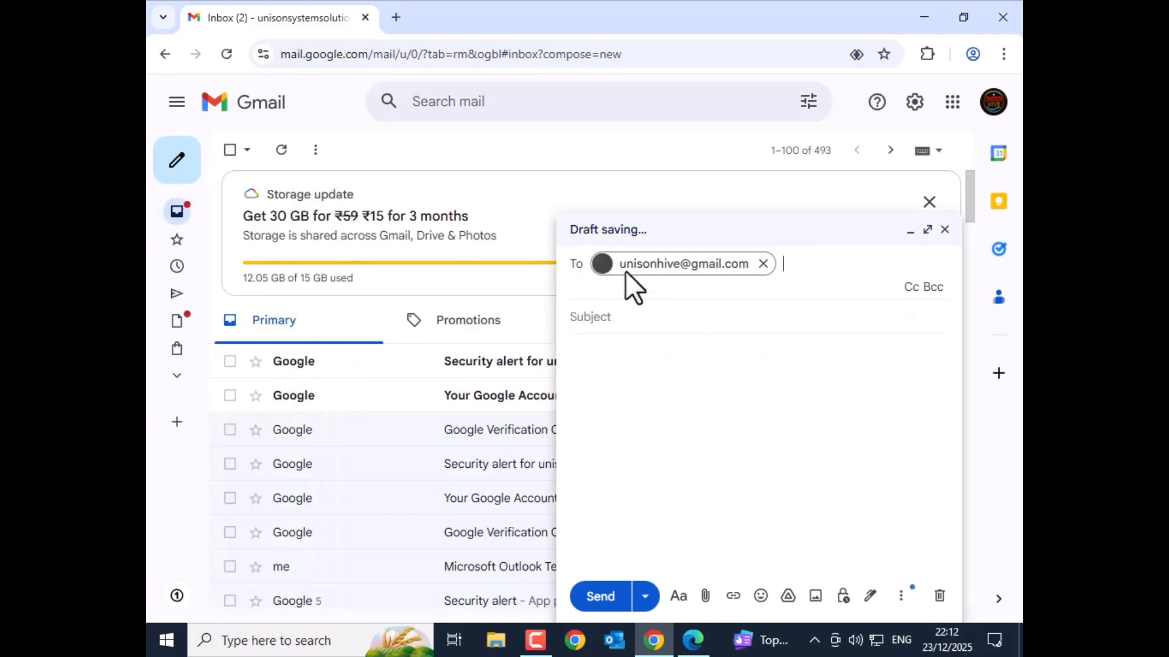
{"action": "left_click", "coordinate": [590, 307]}
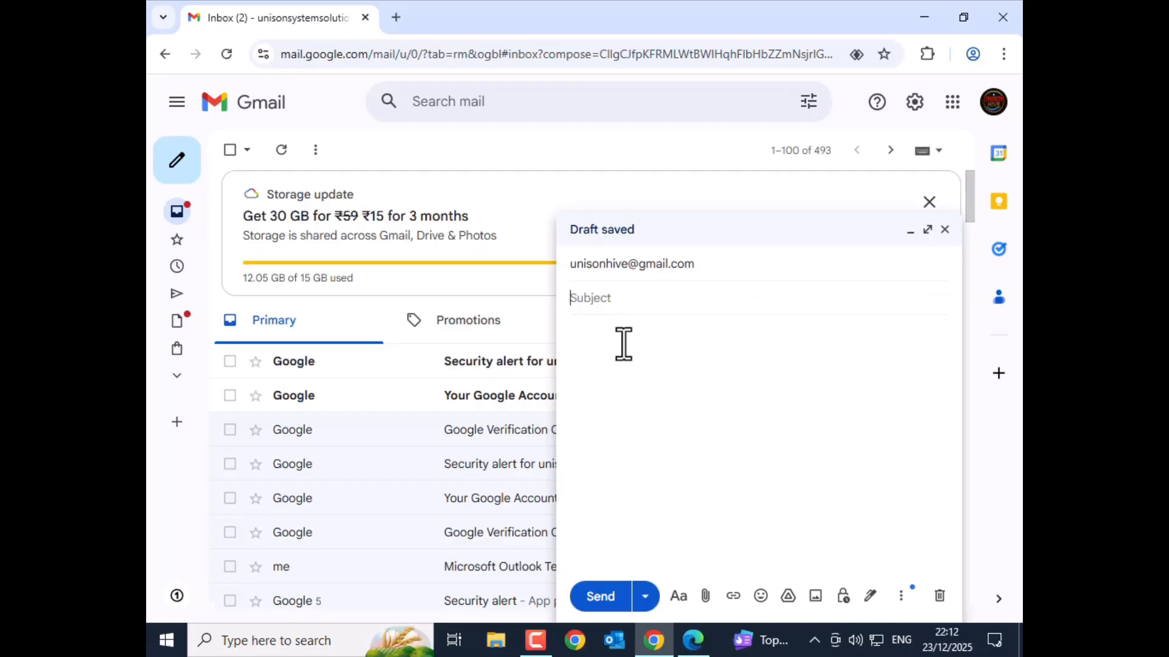
{"action": "type", "text": "hi22323"}
{"action": "left_click", "coordinate": [624, 345]}
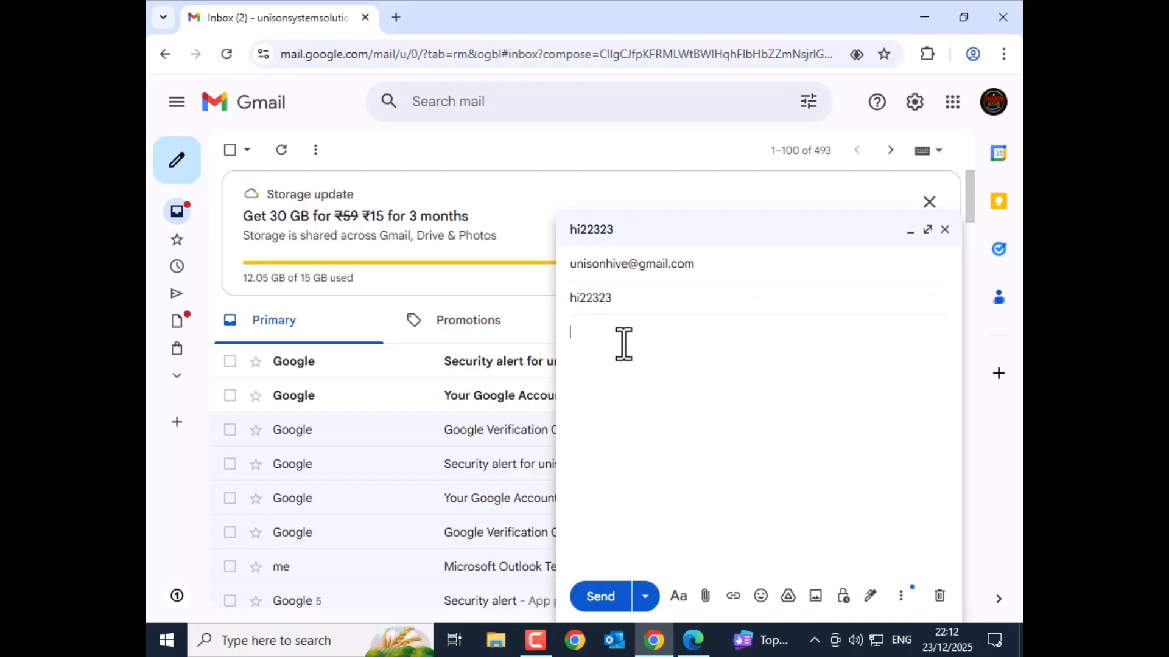
{"action": "type", "text": "fasdfdsg"}
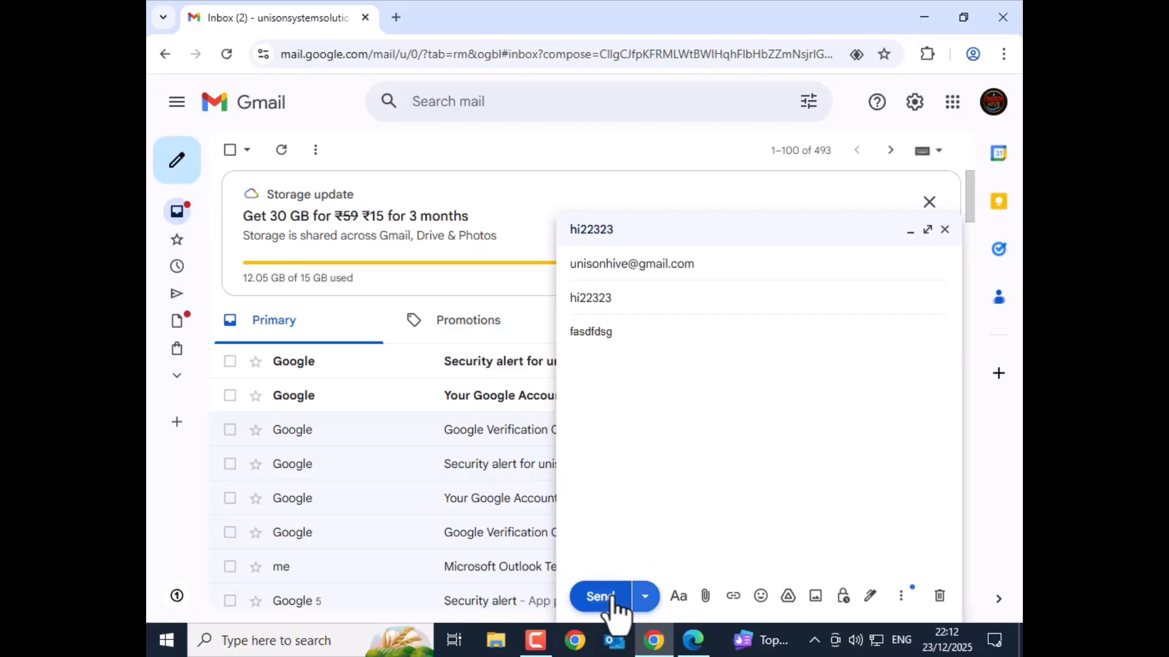
{"action": "left_click", "coordinate": [615, 609]}
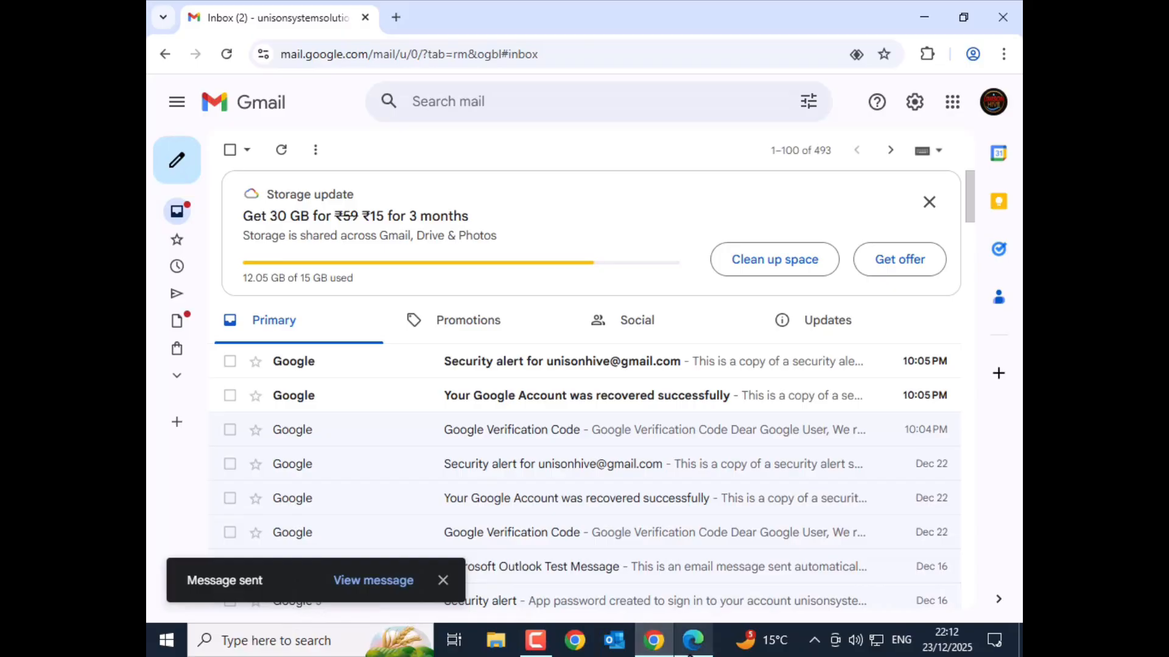
Check the recipient's inbox for the hi22323 message, then return to the sender's window
{"action": "left_click", "coordinate": [691, 646]}
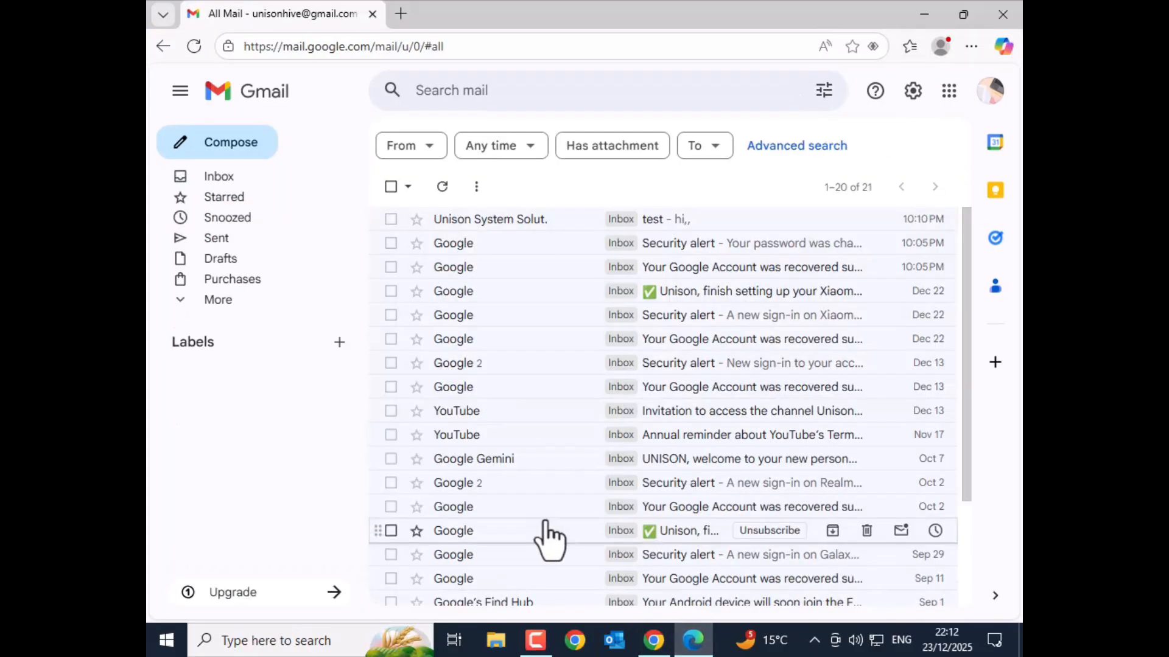
{"action": "left_click", "coordinate": [218, 176]}
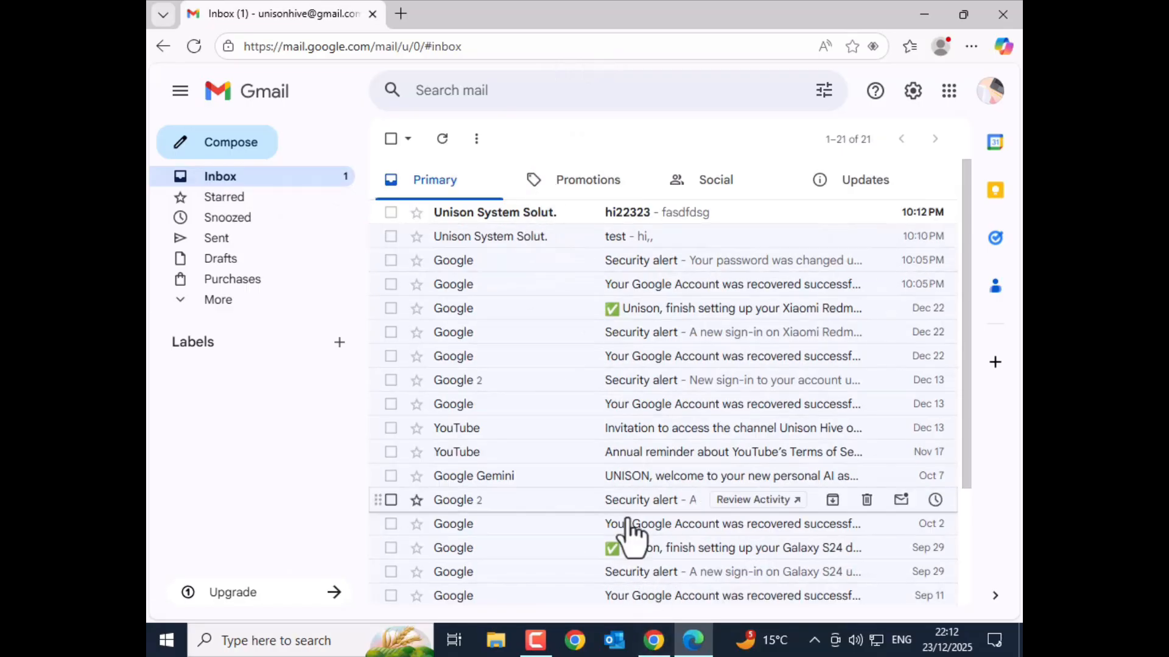
{"action": "left_click", "coordinate": [653, 639]}
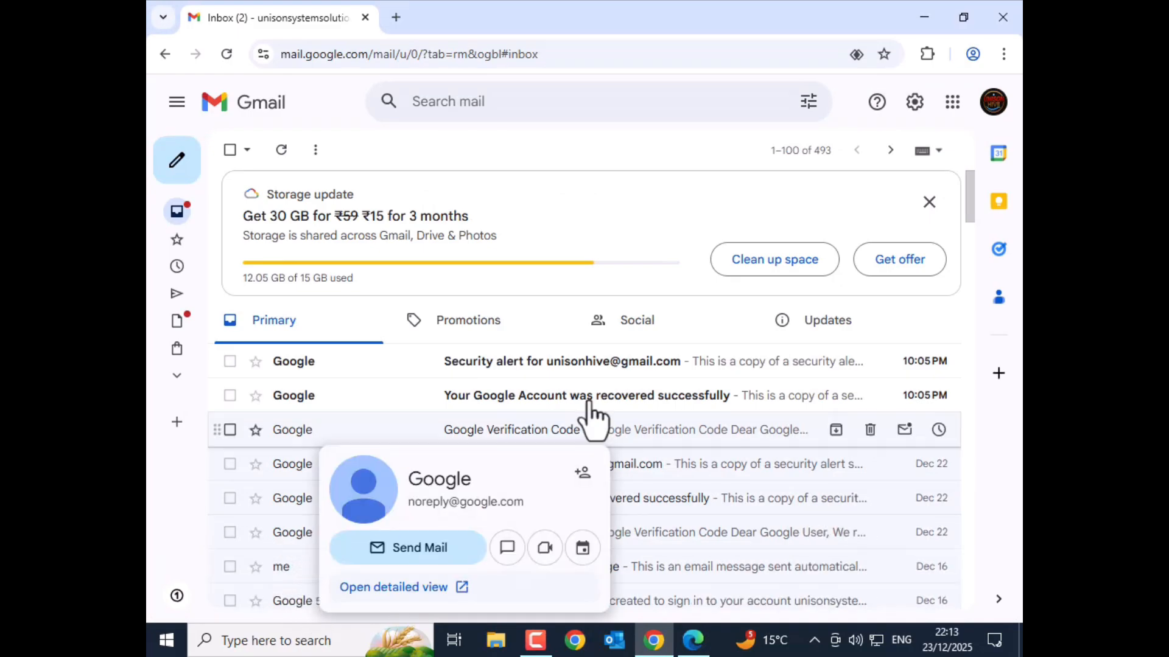
Open and close Quick settings, then dismiss the storage upgrade banner
{"action": "left_click", "coordinate": [912, 105]}
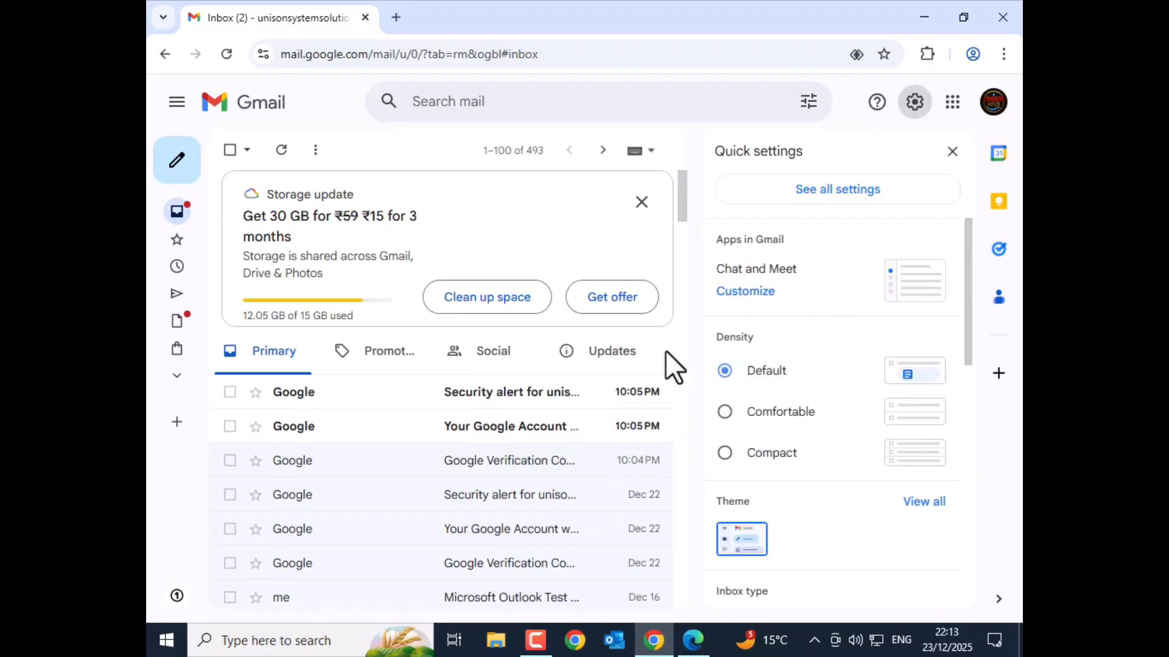
{"action": "left_click", "coordinate": [950, 152]}
{"action": "left_click", "coordinate": [928, 203]}
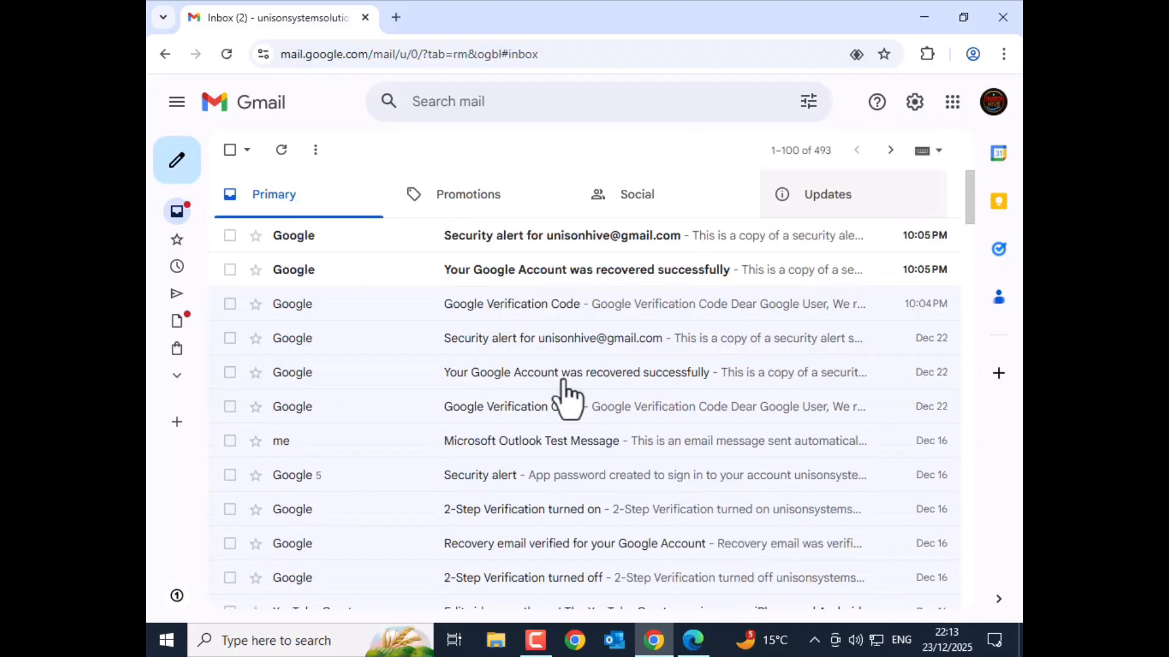